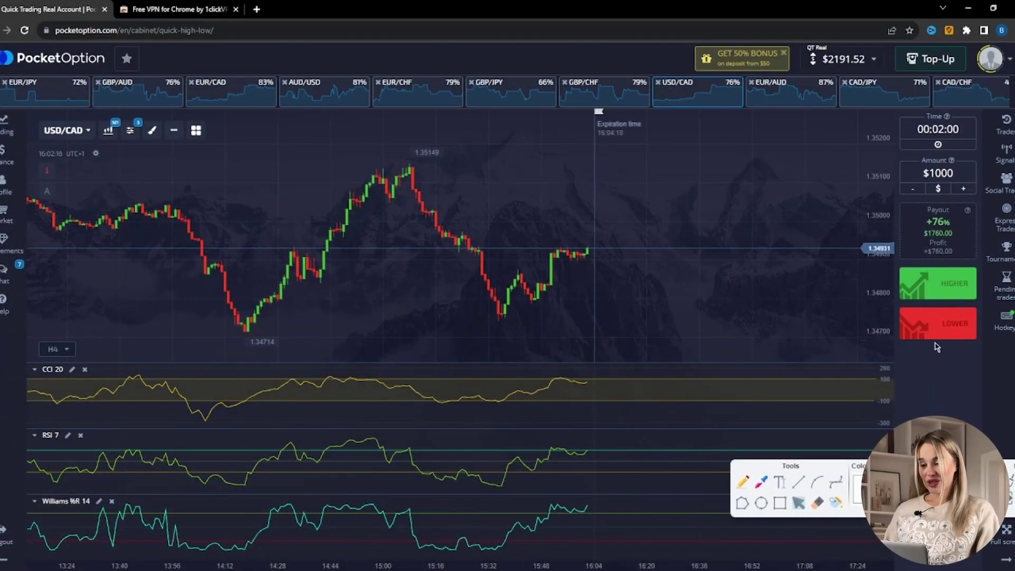
Place a $1000 LOWER USD/CAD trade, box the 1.349 level and circle its three touches
click(919, 322)
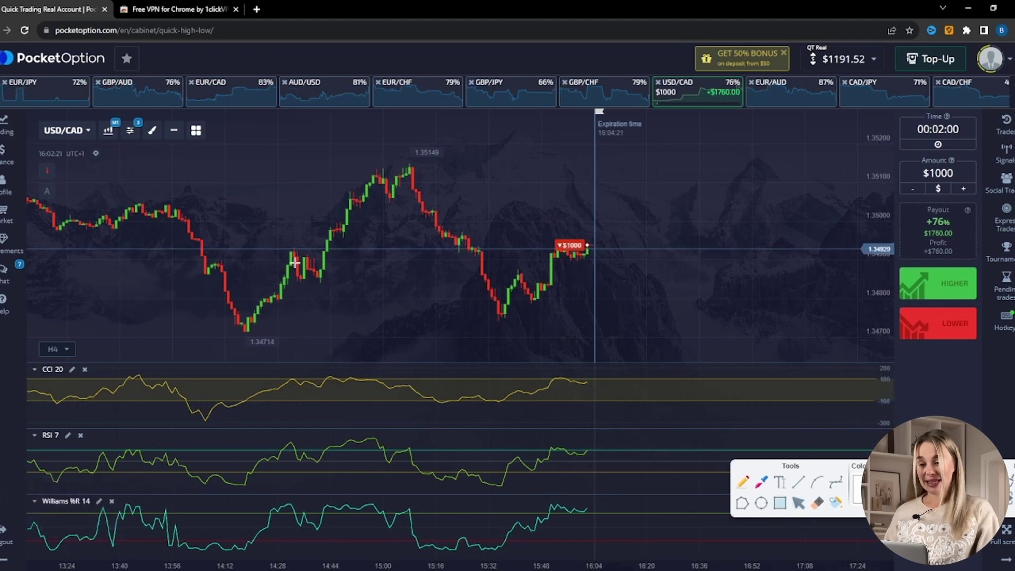
drag(280, 245, 602, 253)
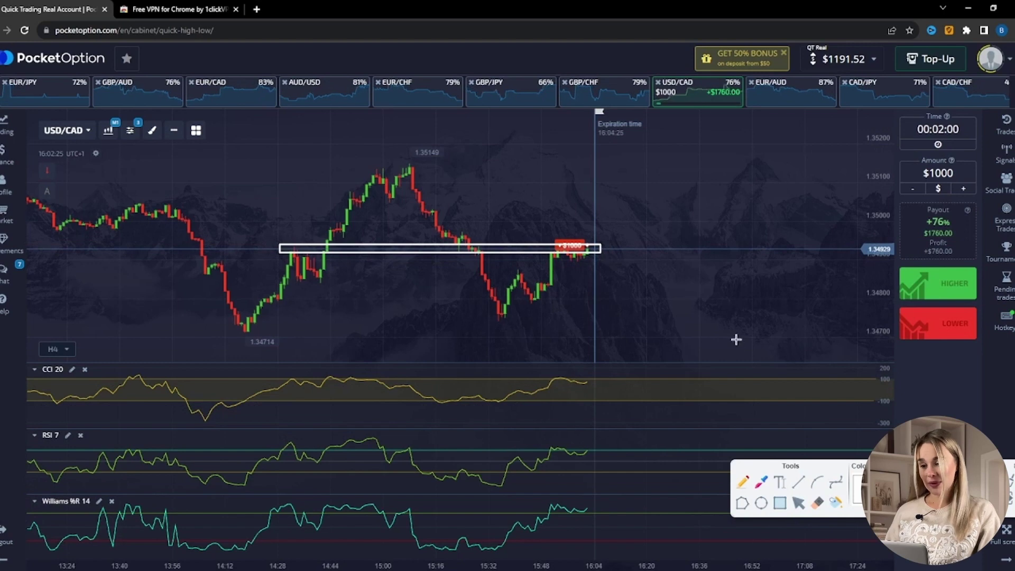
click(762, 503)
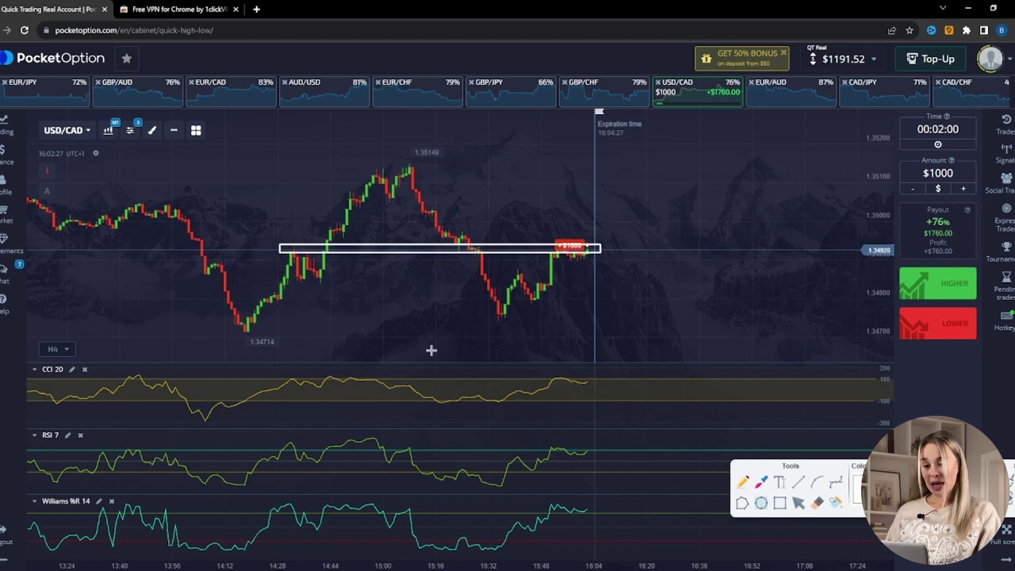
drag(287, 242, 302, 258)
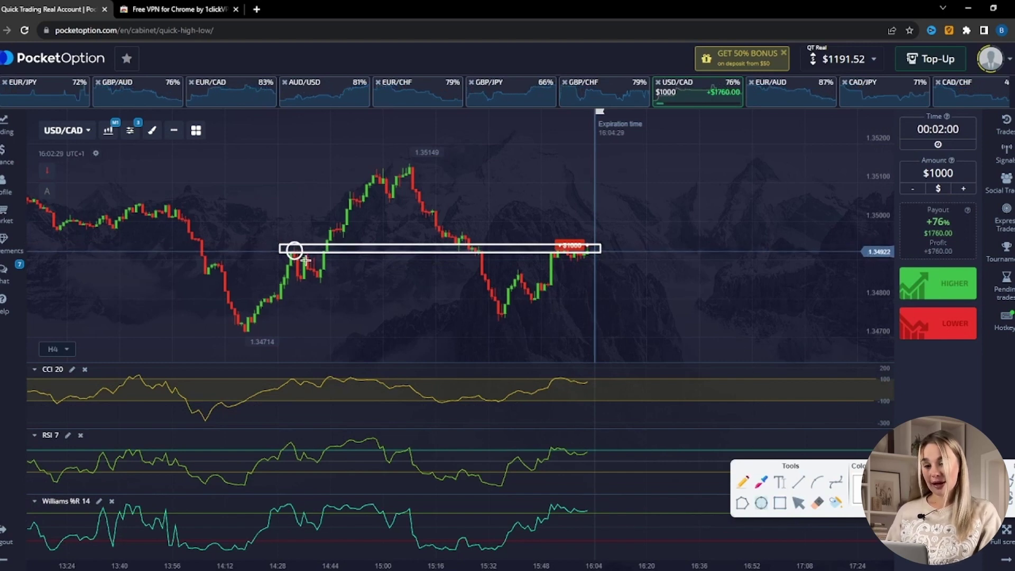
drag(475, 261, 488, 261)
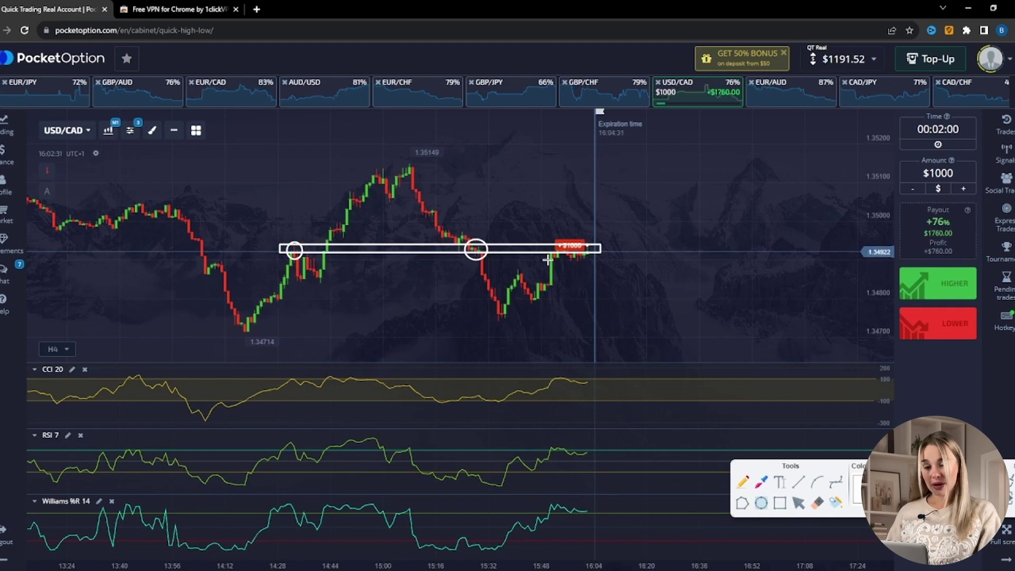
drag(553, 238, 593, 279)
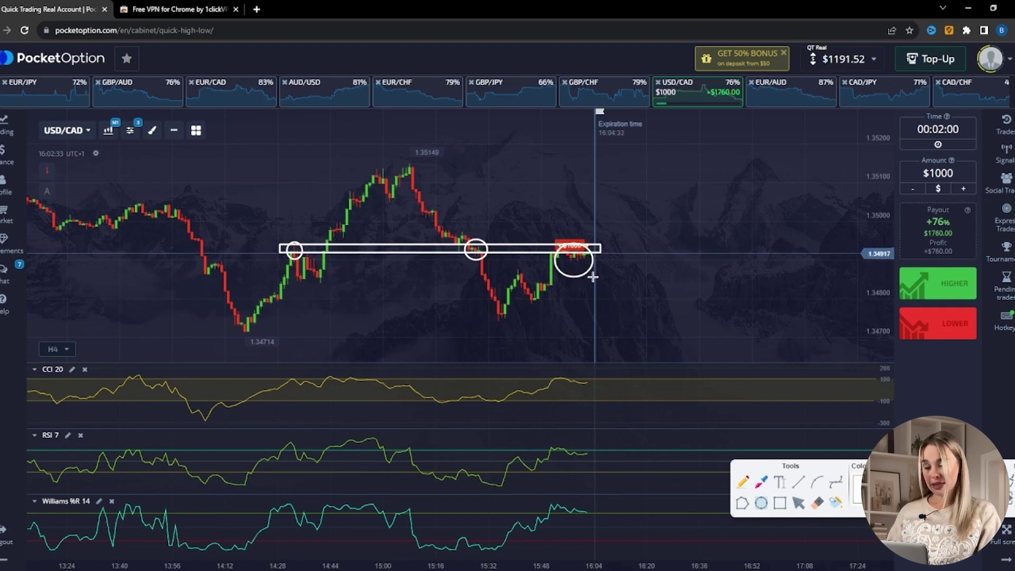
Box the latest CCI, RSI and Williams %R readings with rectangles
click(761, 502)
drag(560, 369, 595, 405)
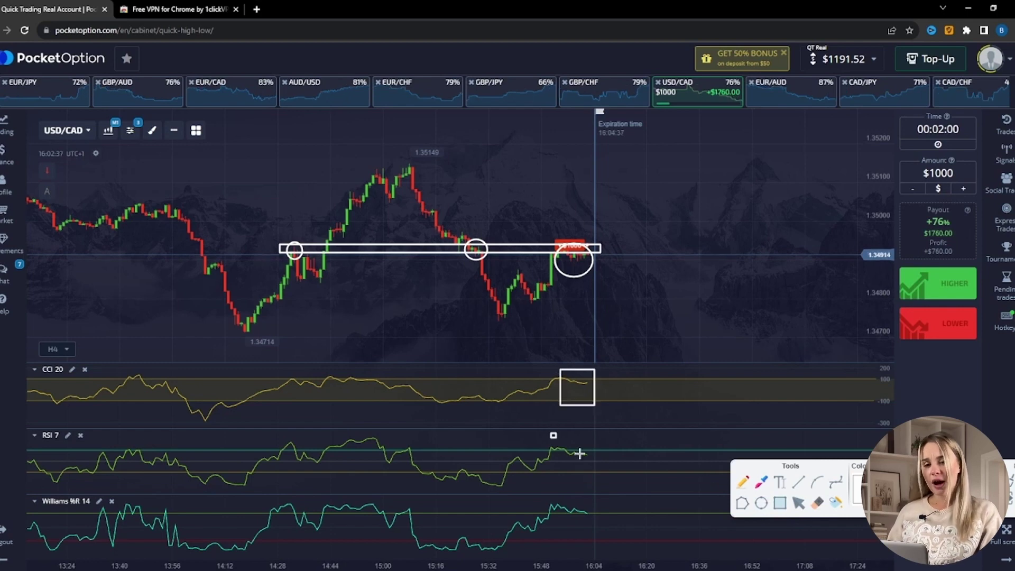
drag(551, 433, 616, 477)
mouse_move(537, 495)
mouse_down()
mouse_move(607, 523)
mouse_move(621, 546)
mouse_up()
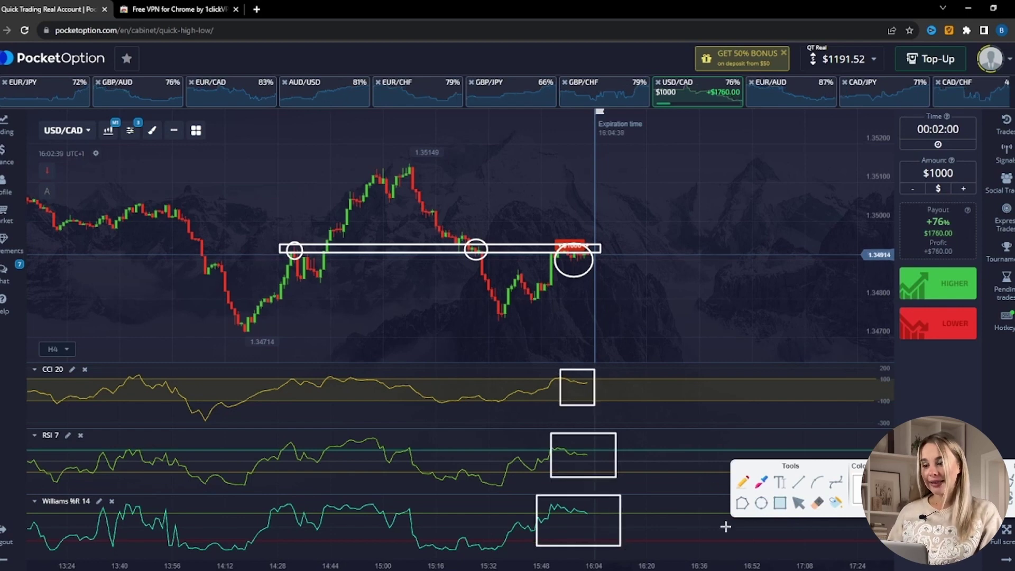
Draw downward arrows inside the three indicator boxes, then clear all annotations
click(798, 482)
drag(583, 379, 586, 392)
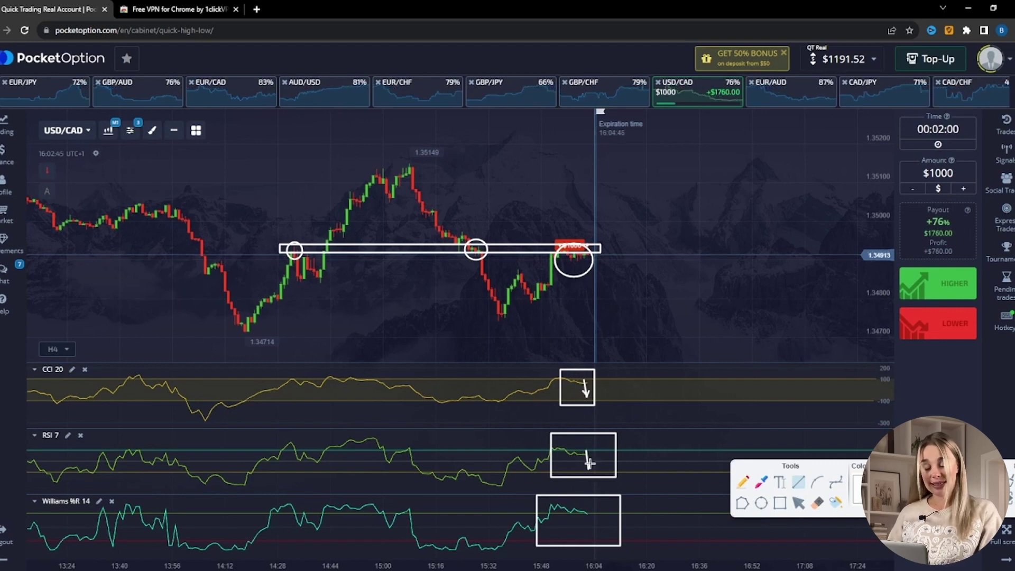
drag(588, 465, 583, 463)
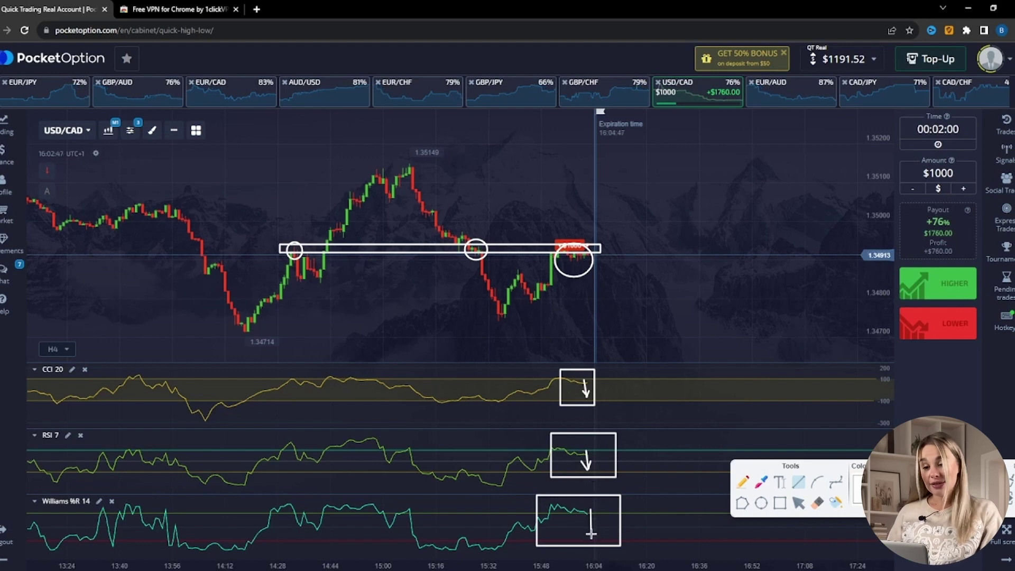
mouse_move(591, 534)
mouse_down()
mouse_move(597, 521)
mouse_move(582, 514)
mouse_up()
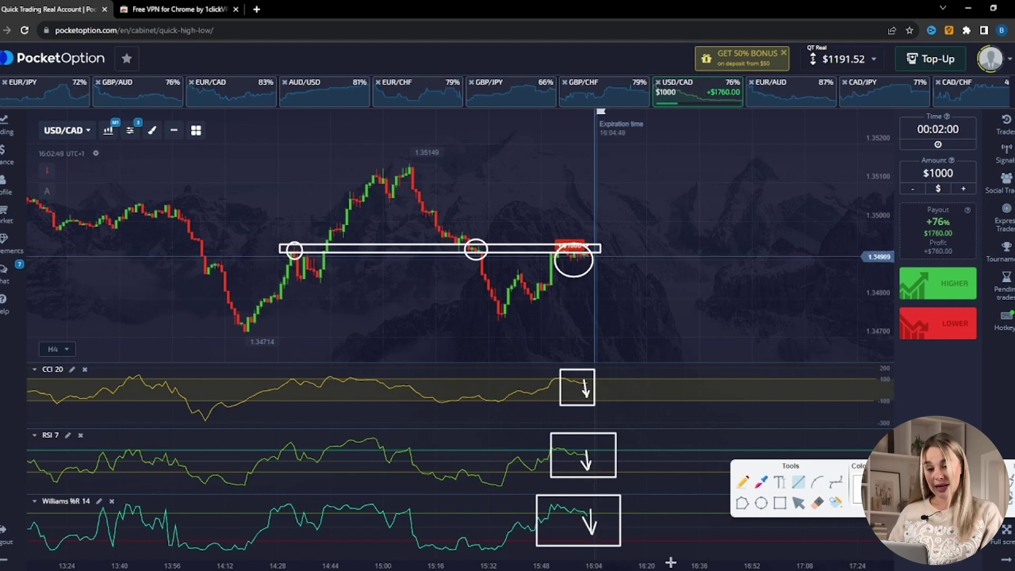
click(799, 504)
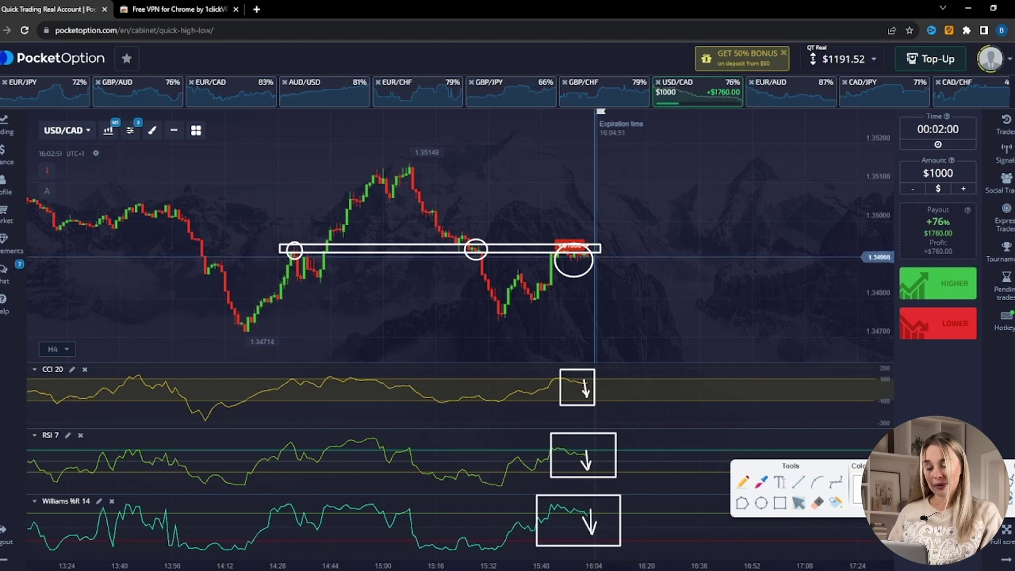
click(836, 502)
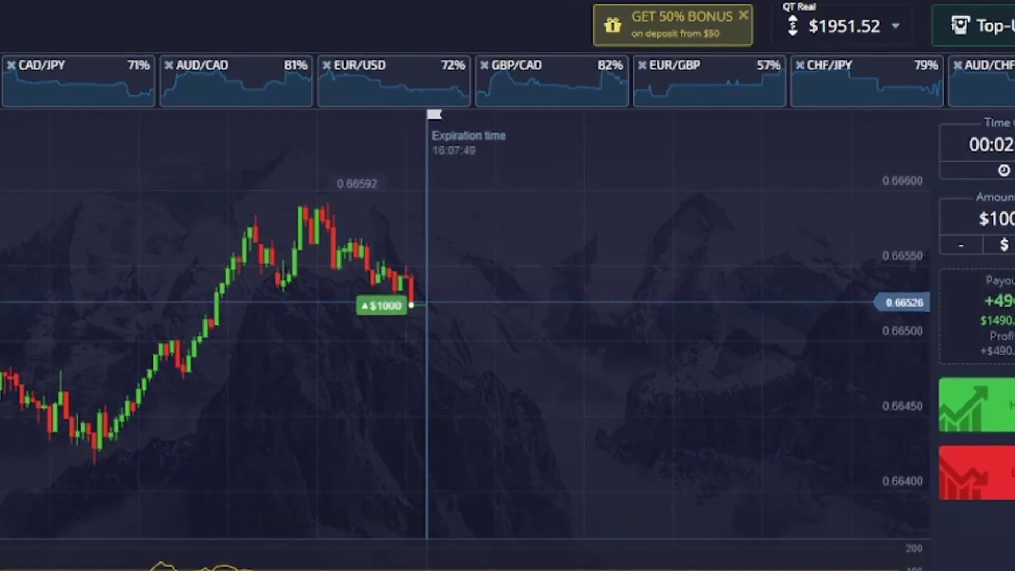
Box the 0.6653 CAD/CHF level past the expiry line and circle three of its touches
drag(0, 298, 428, 314)
drag(597, 229, 609, 227)
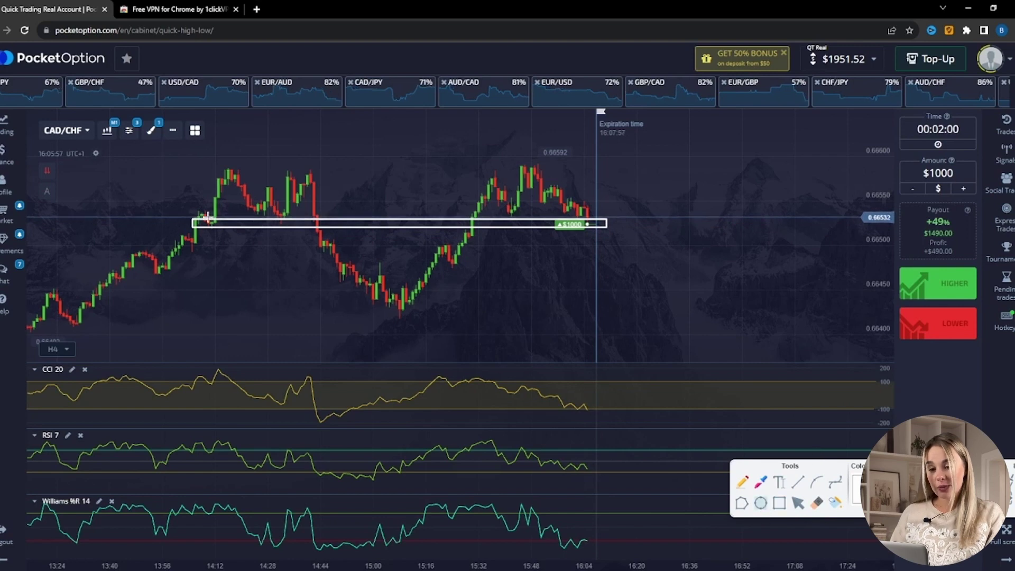
drag(205, 216, 205, 240)
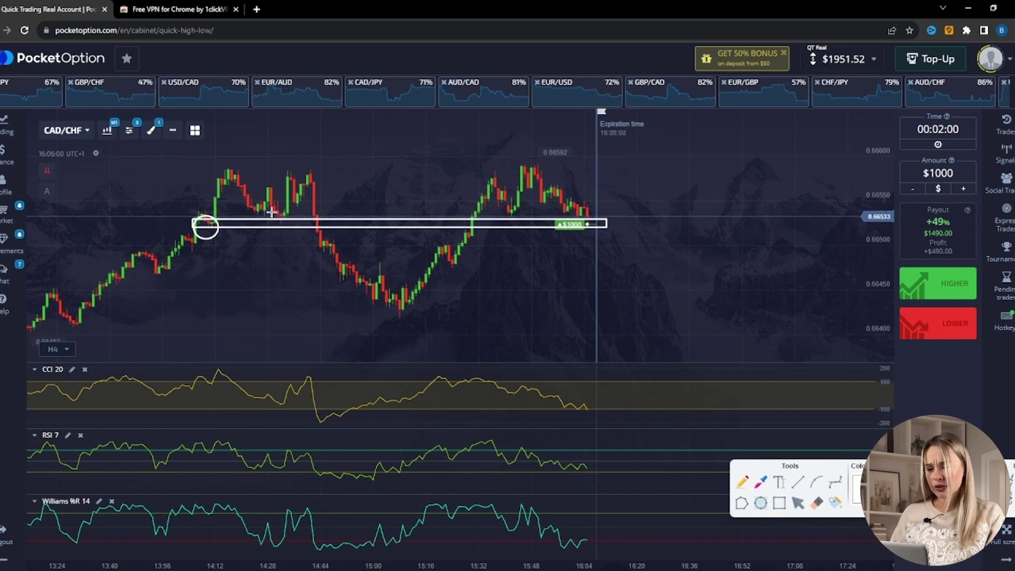
drag(273, 212, 290, 236)
drag(503, 212, 526, 239)
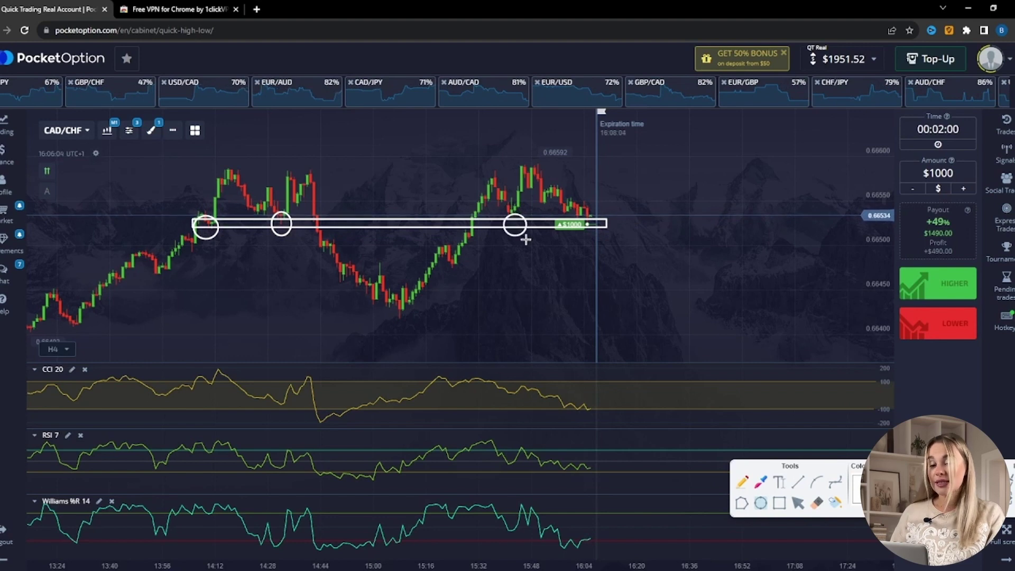
Circle the latest candles at the CAD/CHF level and draw an upward arrow from them
drag(575, 211, 597, 236)
click(798, 482)
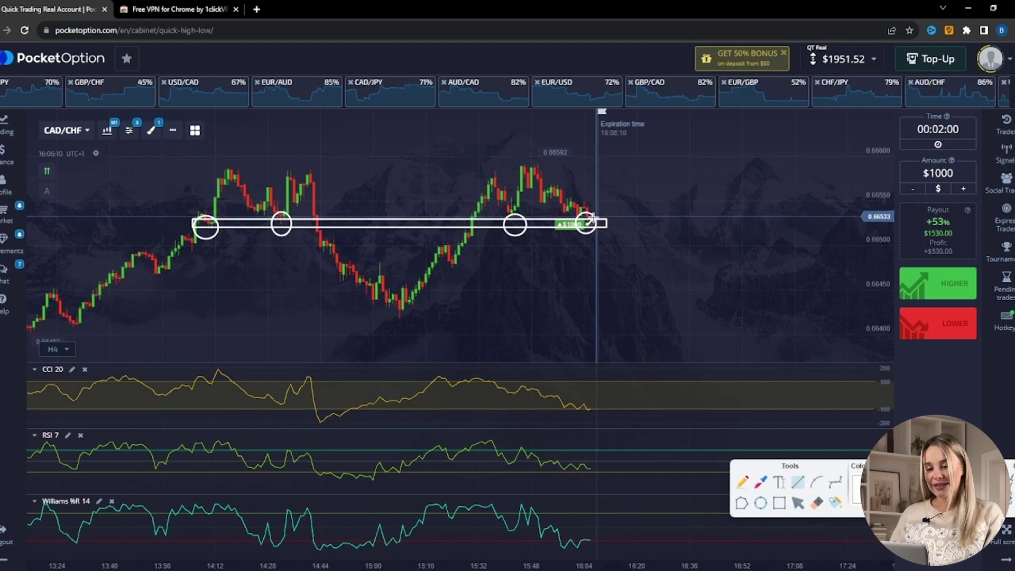
drag(587, 224, 606, 190)
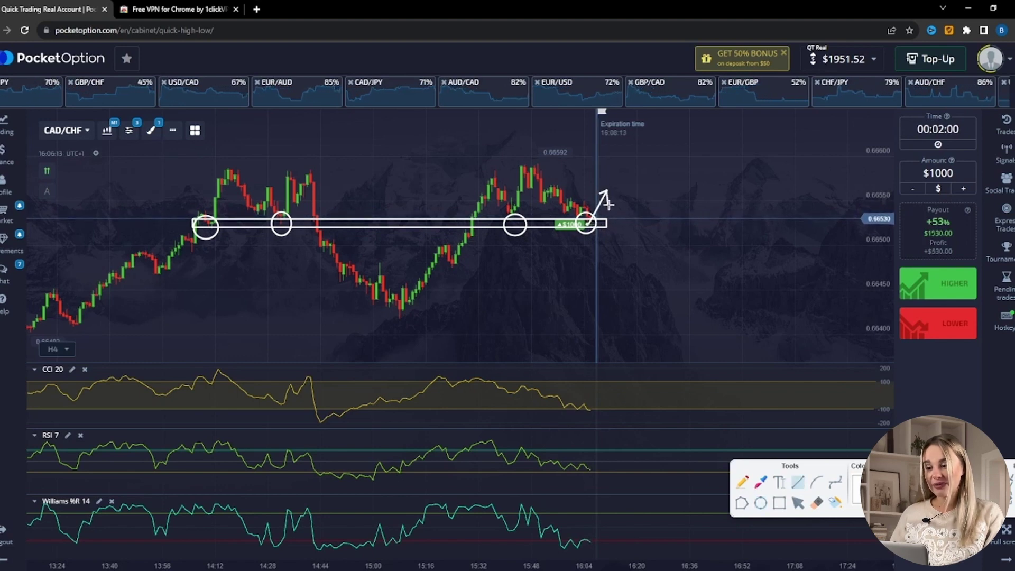
Box the latest CCI, RSI and Williams %R readings
click(780, 503)
mouse_move(560, 396)
mouse_down()
mouse_move(608, 432)
mouse_move(610, 492)
mouse_up()
drag(566, 519, 609, 559)
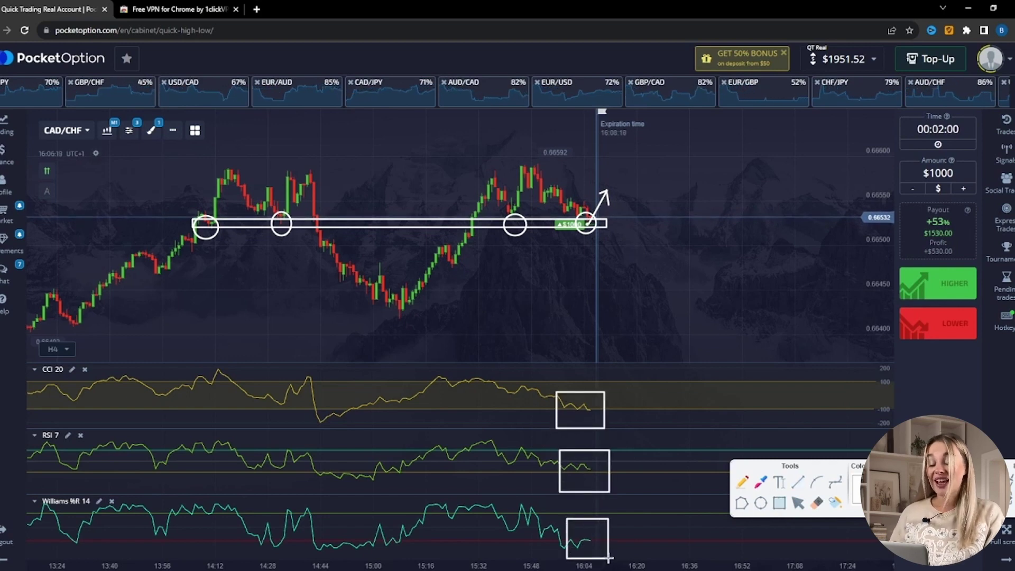
Add upward arrows in the RSI and Williams %R boxes, then clear all annotations
click(798, 482)
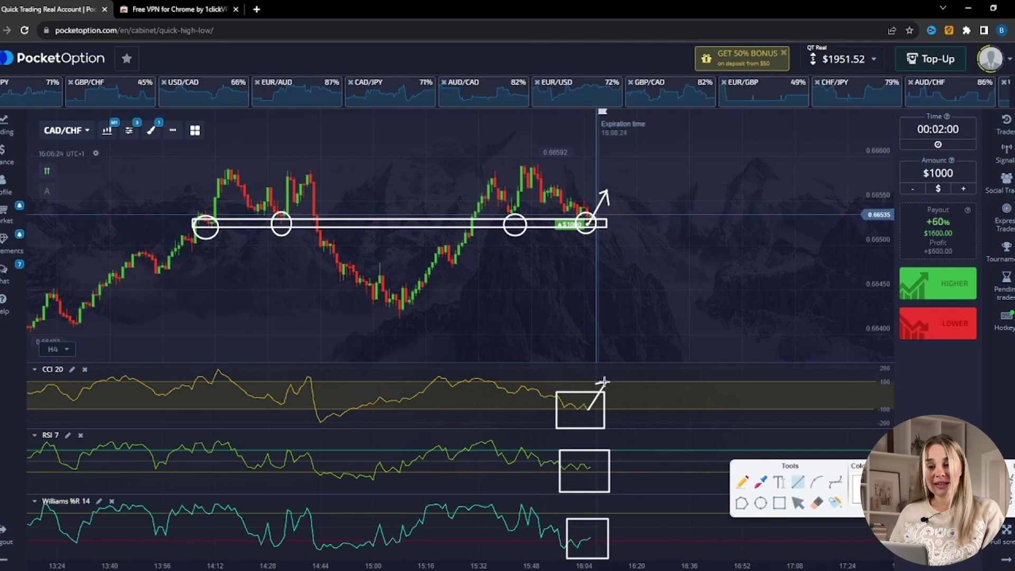
mouse_move(602, 457)
mouse_down()
mouse_move(593, 455)
mouse_move(603, 468)
mouse_up()
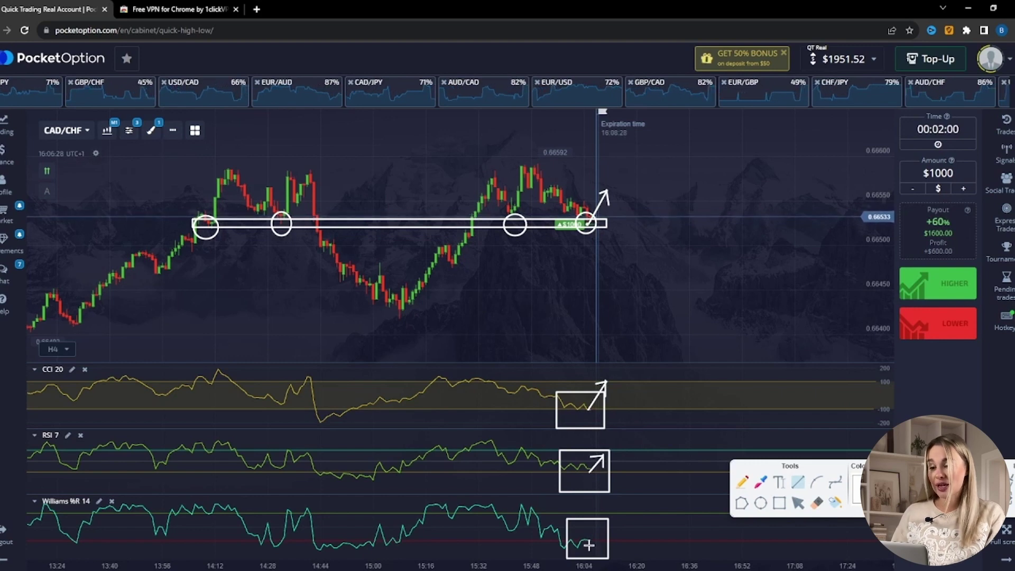
drag(596, 524, 591, 527)
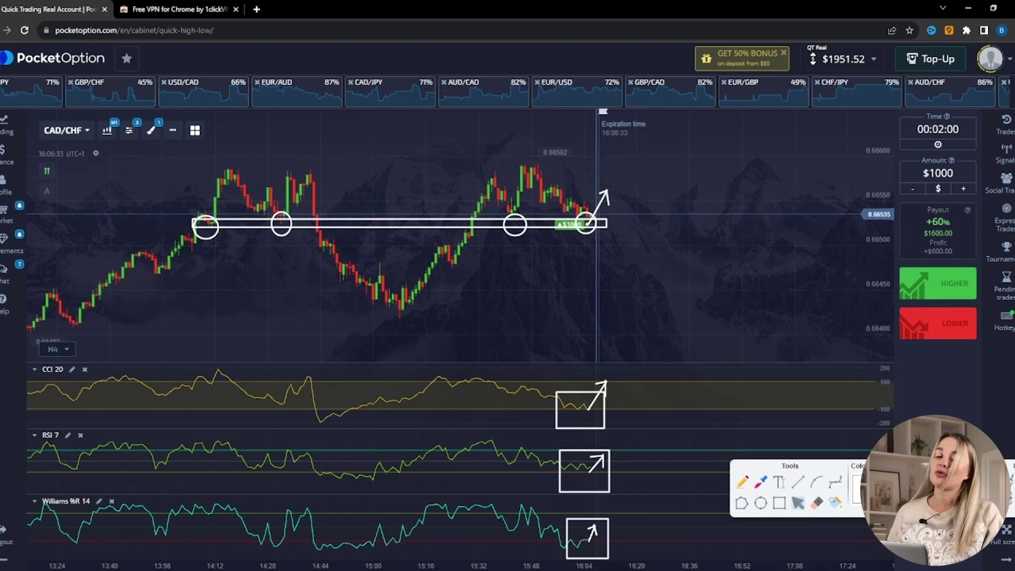
click(817, 503)
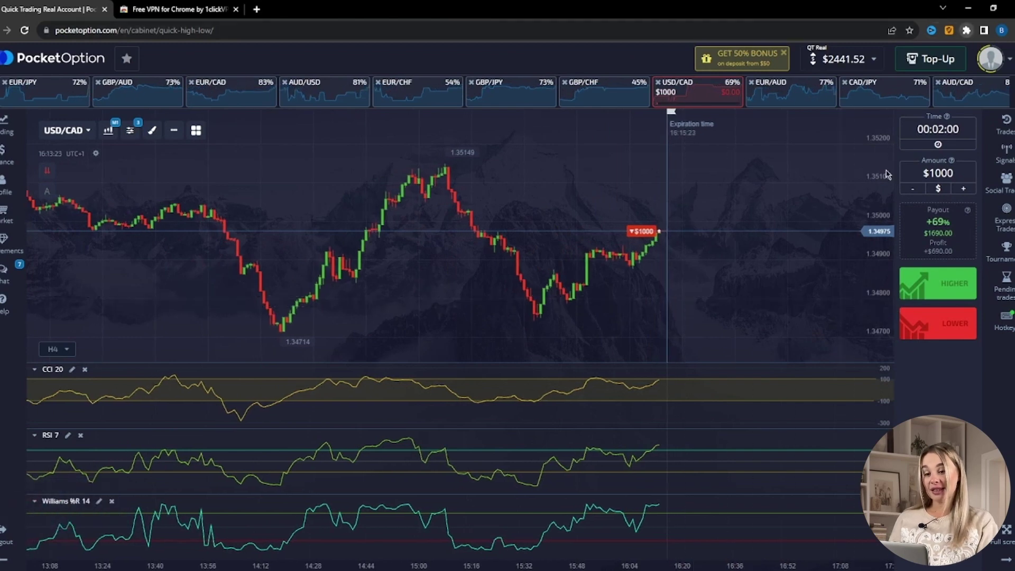
Bring up the drawing tools and box the 1.3498 USD/CAD level across the chart
key(alt+d)
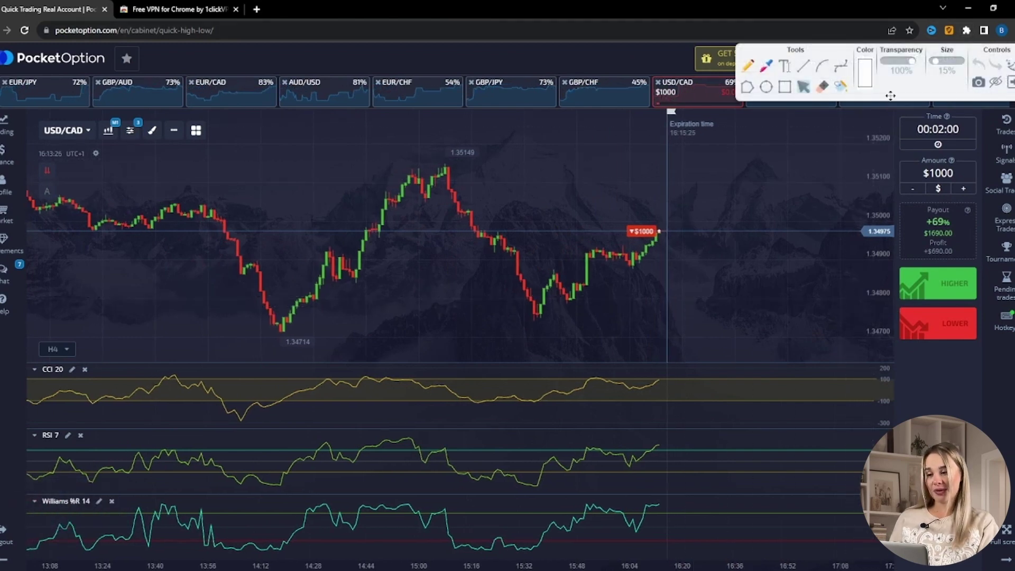
mouse_move(843, 118)
mouse_down()
mouse_move(839, 337)
mouse_move(888, 545)
mouse_up()
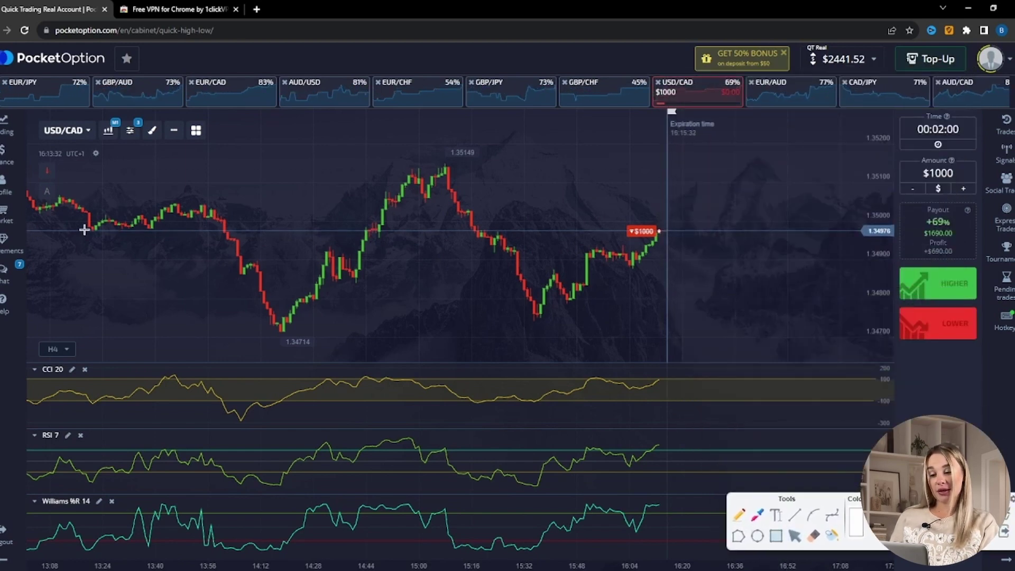
mouse_move(78, 223)
mouse_down()
mouse_move(211, 238)
mouse_move(681, 235)
mouse_up()
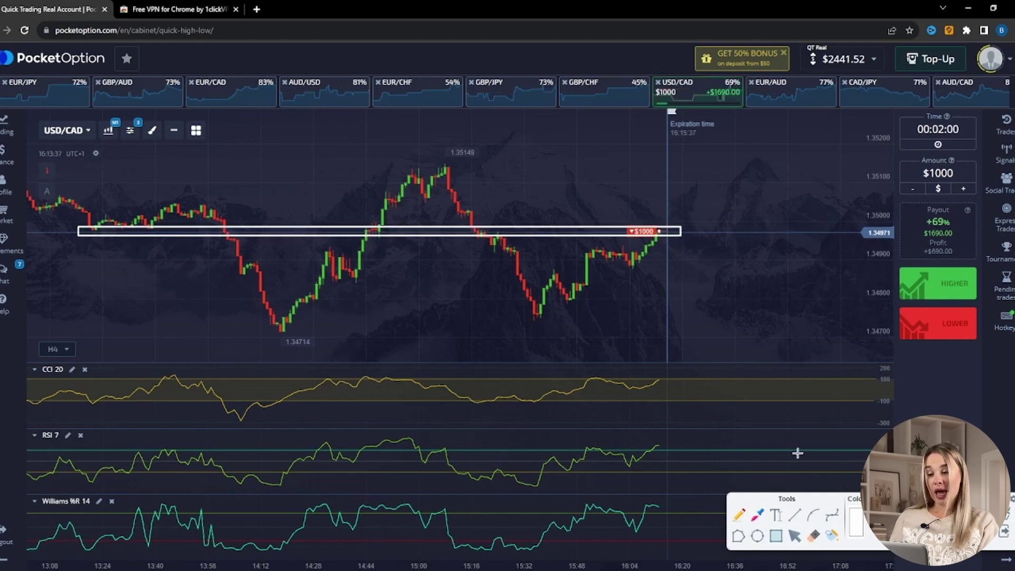
Circle the four touches of the resistance box, including the current price
click(757, 537)
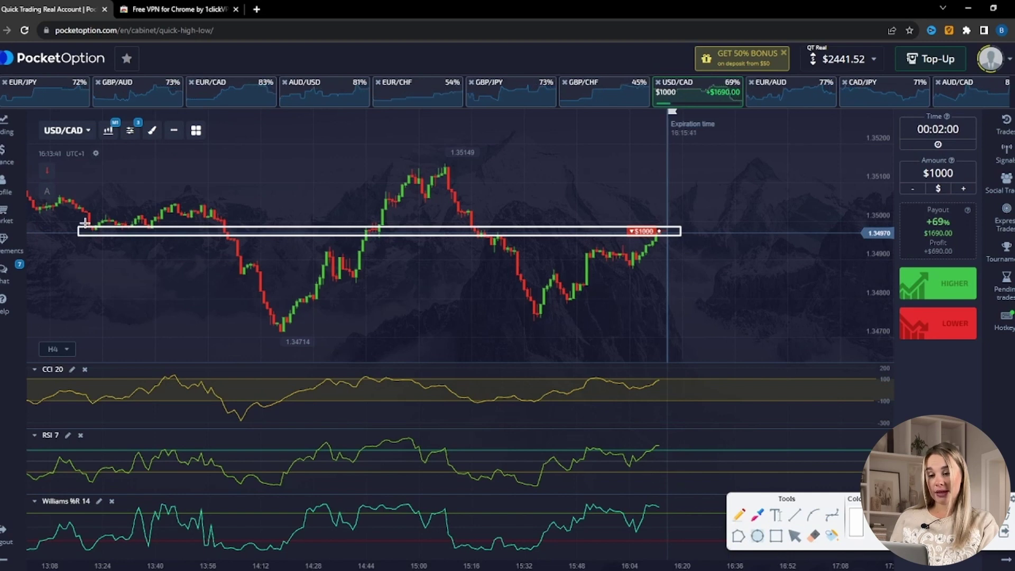
drag(94, 231, 156, 237)
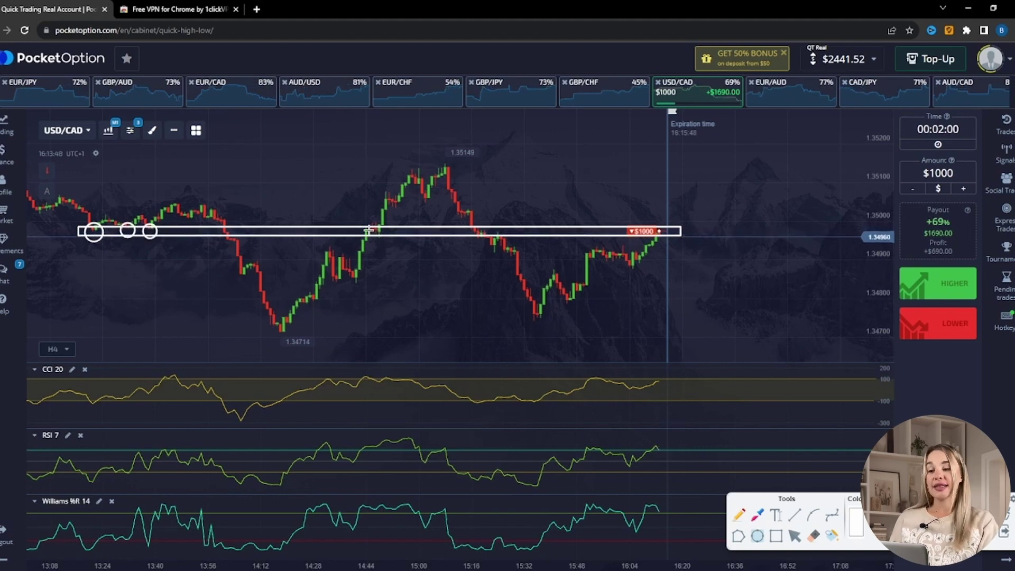
drag(364, 225, 392, 244)
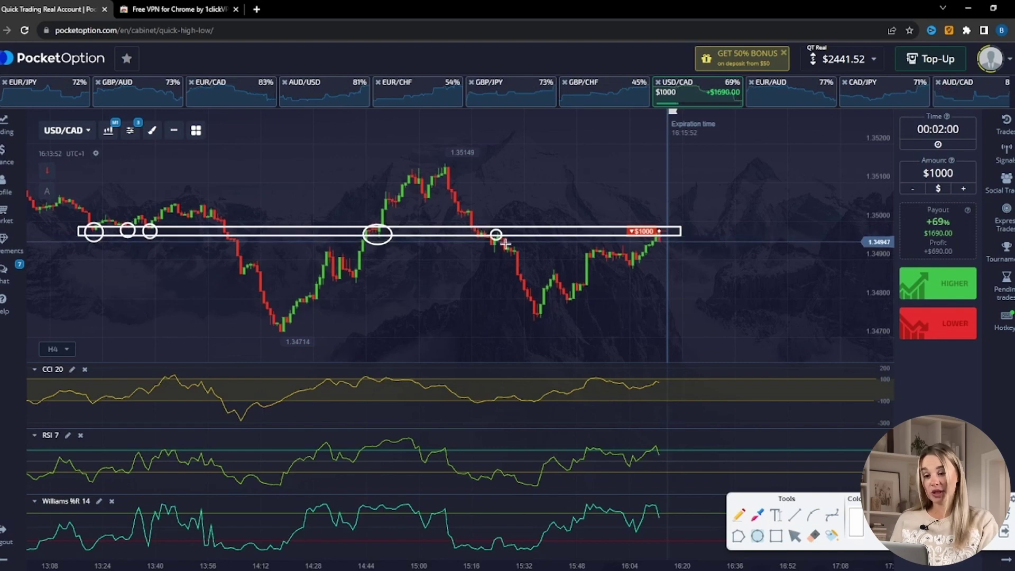
drag(506, 245, 508, 246)
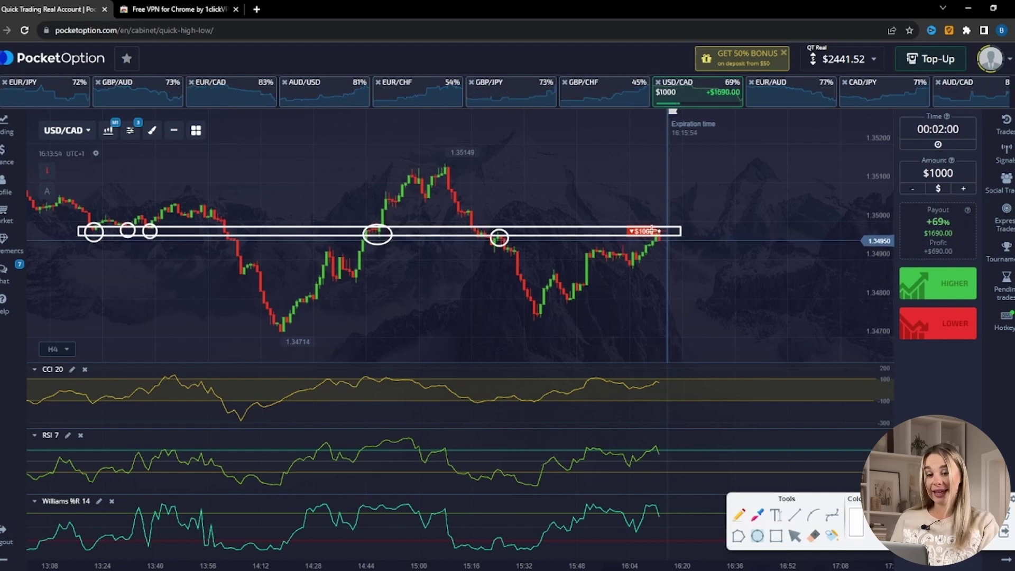
mouse_move(652, 230)
mouse_down()
mouse_move(674, 250)
mouse_move(671, 274)
mouse_move(678, 263)
mouse_up()
Box the recent CCI, RSI and Williams %R readings
key(l)
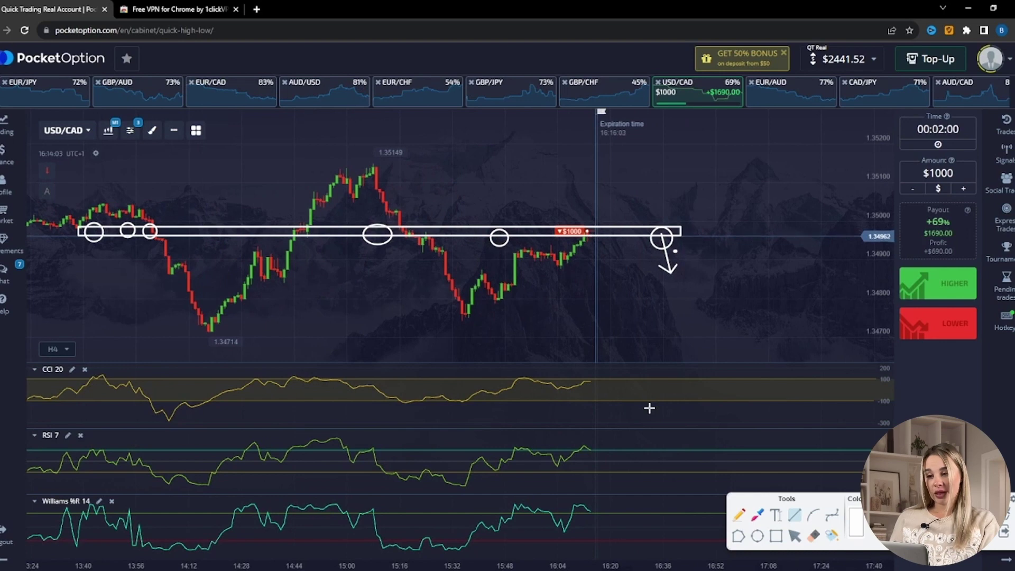
click(775, 536)
drag(535, 364, 627, 404)
drag(548, 427, 622, 479)
drag(544, 493, 628, 538)
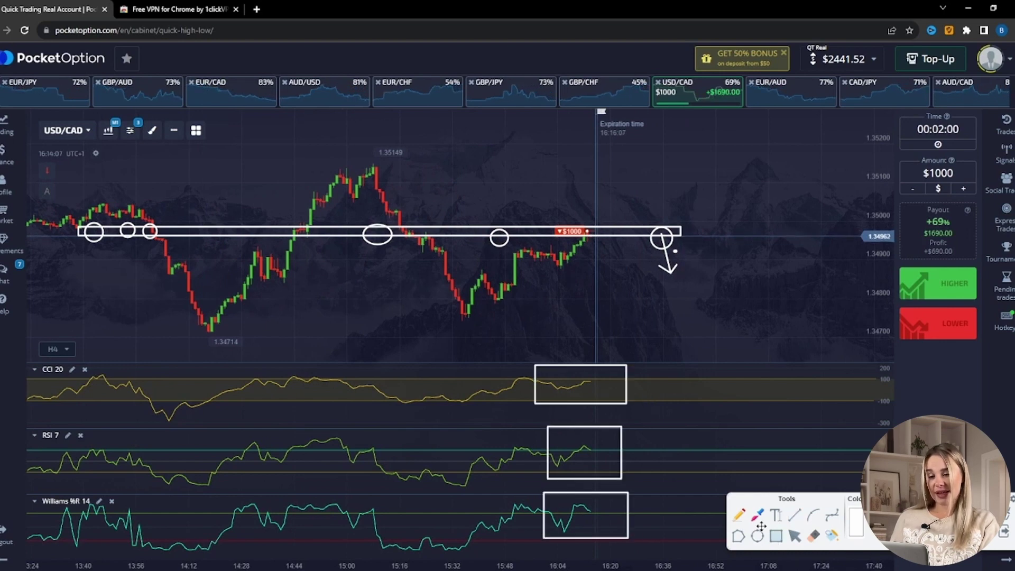
Draw downward arrows inside the three indicator boxes, then erase all drawings
click(794, 515)
drag(588, 377, 598, 394)
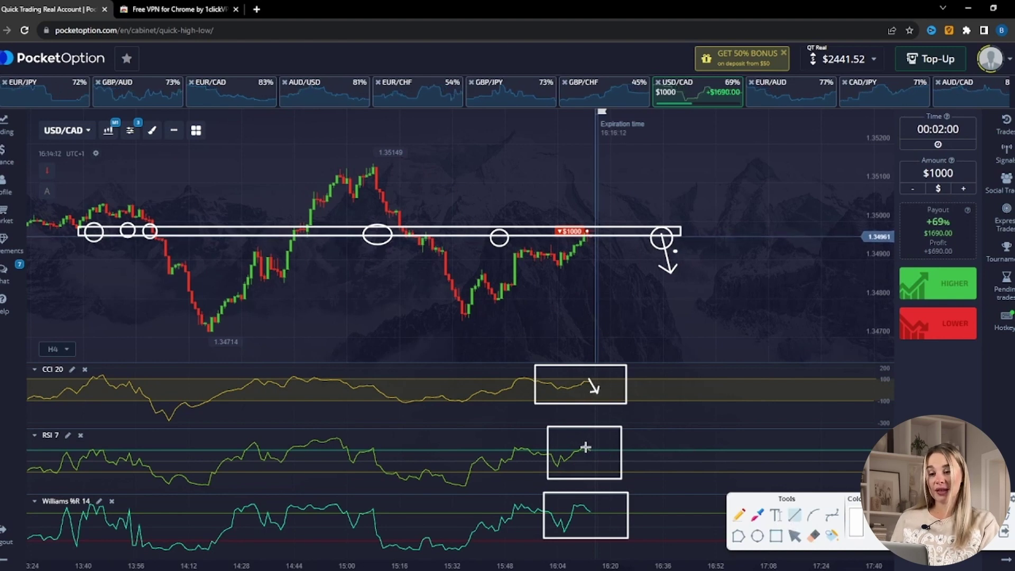
drag(588, 447, 586, 462)
drag(588, 506, 597, 530)
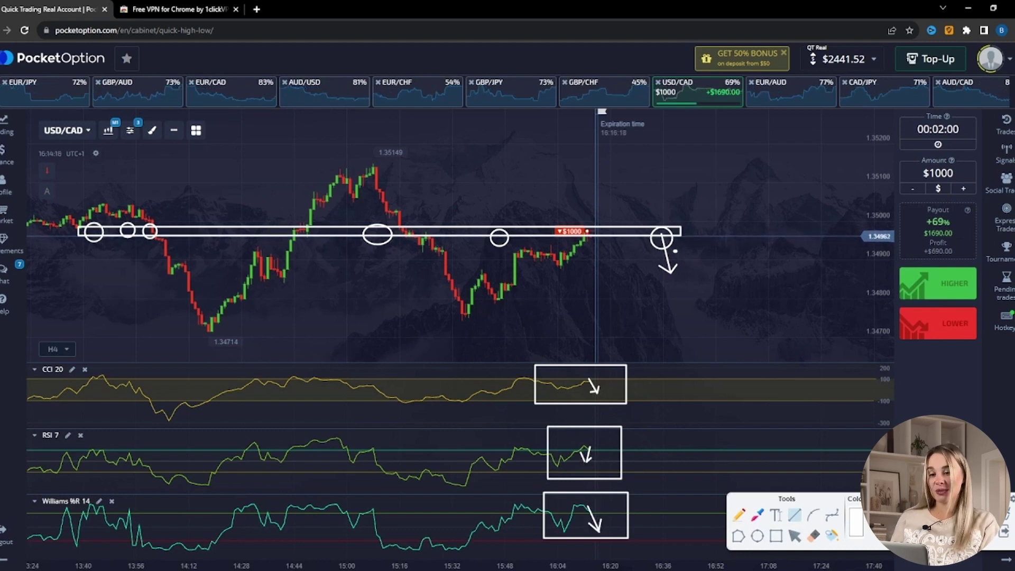
click(814, 536)
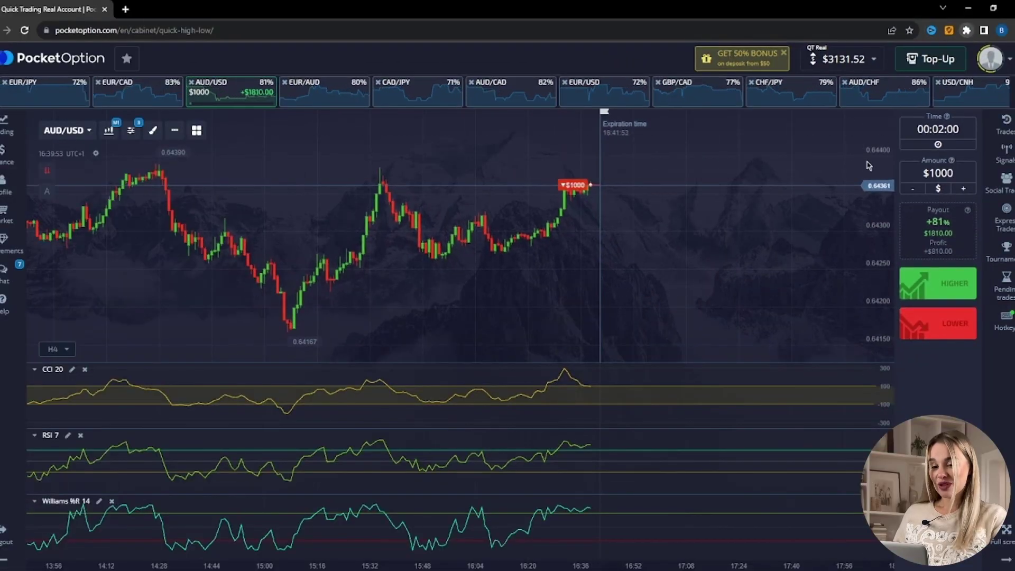
Bring up the drawing tools and box the AUD/USD resistance level
key(alt+shift+d)
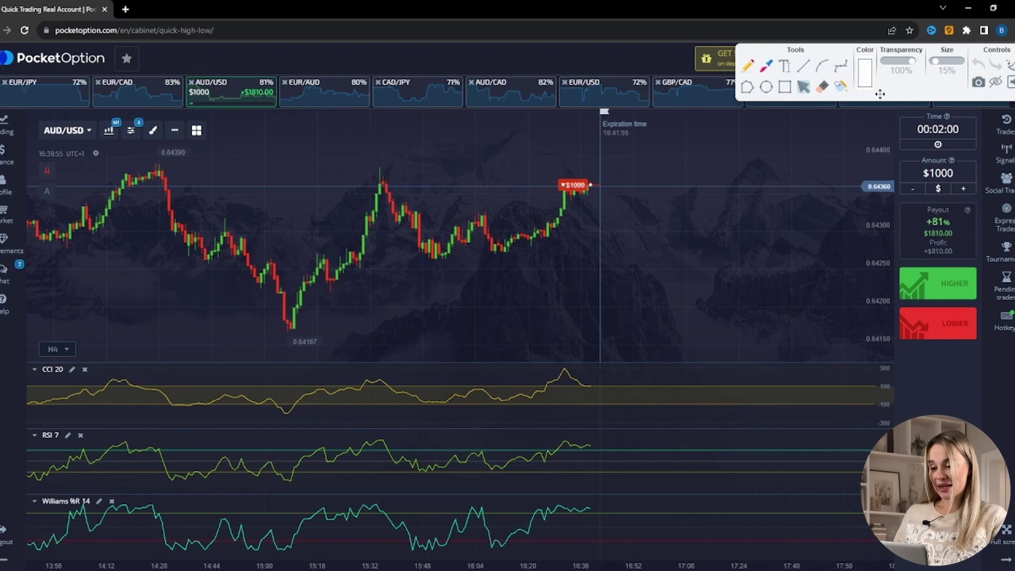
mouse_move(915, 95)
mouse_down()
mouse_move(872, 98)
mouse_move(770, 228)
mouse_move(836, 456)
mouse_move(896, 519)
mouse_move(894, 549)
mouse_up()
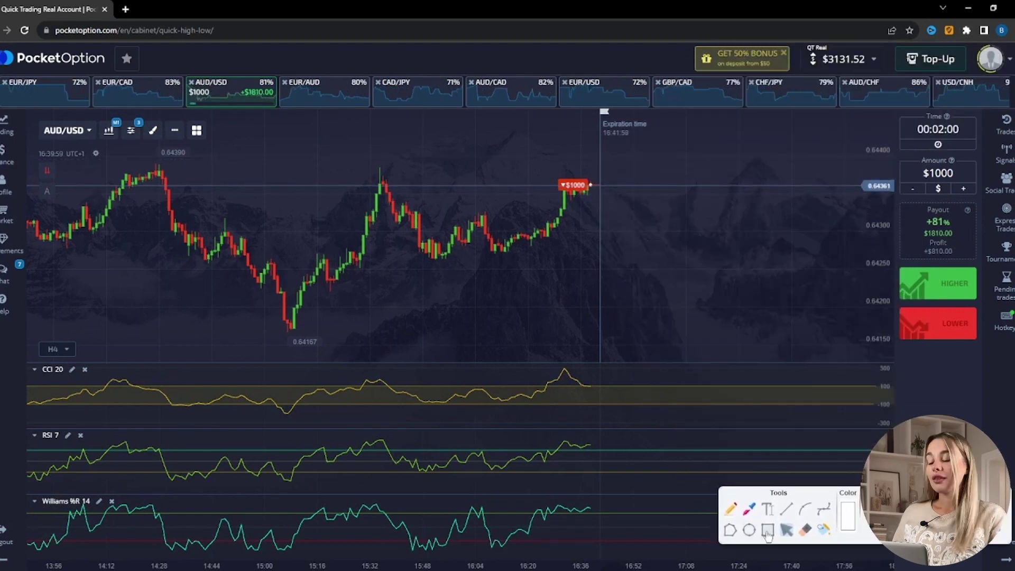
drag(96, 184, 623, 189)
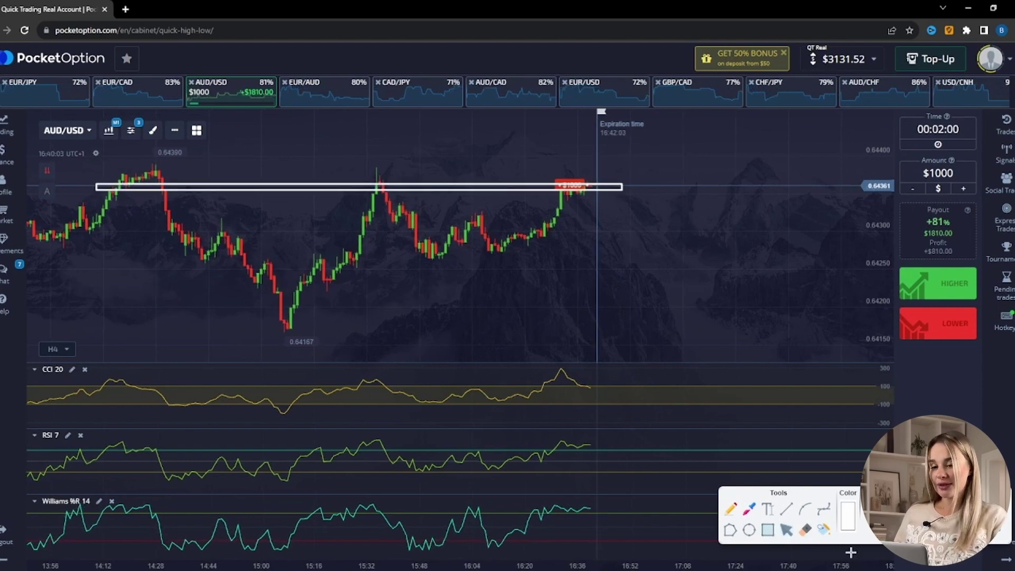
Circle the two peaks at resistance and draw a downward arrow from the latest
click(749, 529)
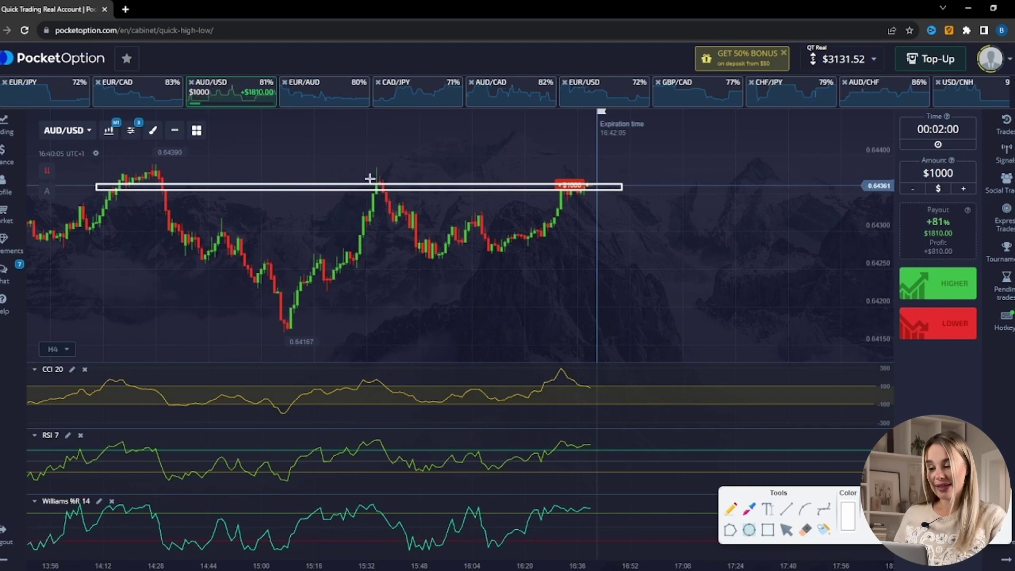
drag(369, 172, 400, 207)
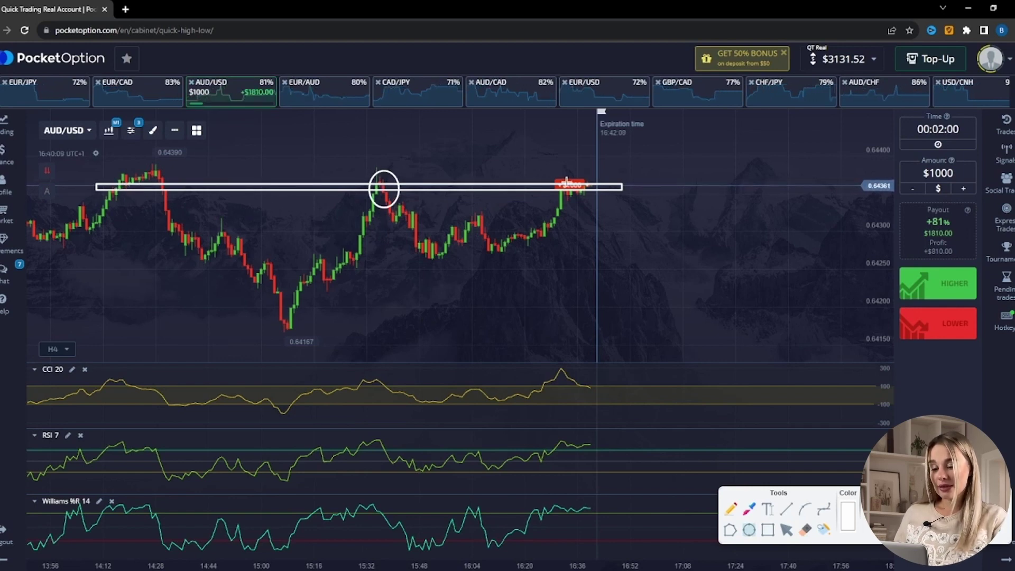
drag(553, 172, 592, 215)
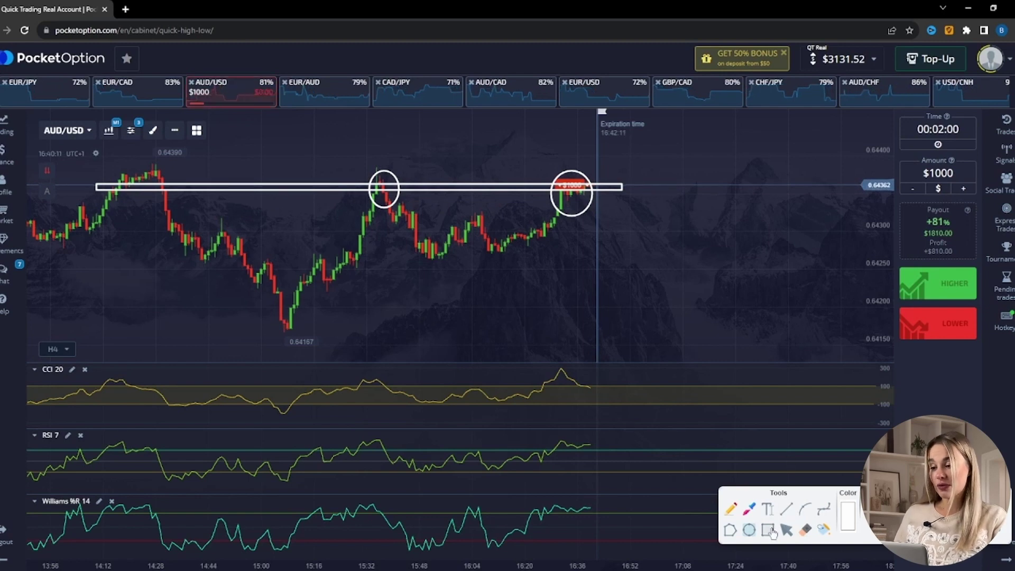
click(731, 509)
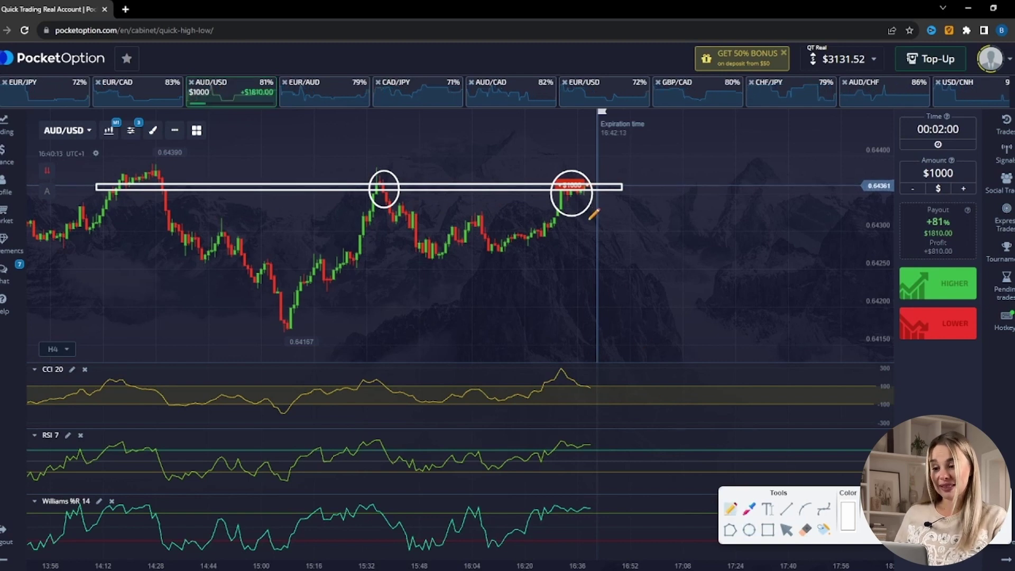
drag(606, 217, 585, 230)
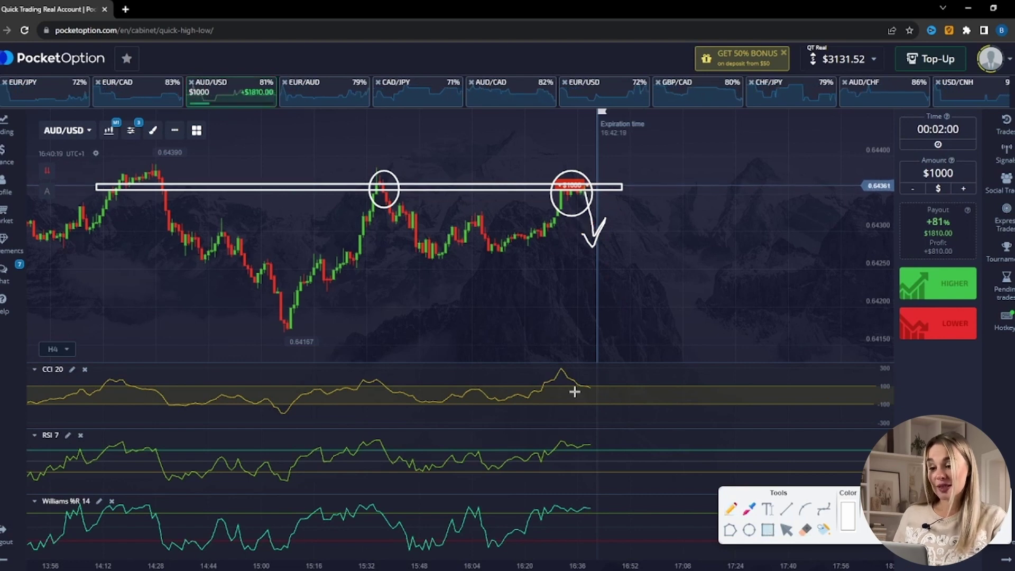
Box the CCI, RSI and Williams %R peaks, arrow CCI and RSI downward, then clear drawings
drag(546, 412, 624, 351)
drag(550, 429, 629, 482)
drag(540, 487, 633, 544)
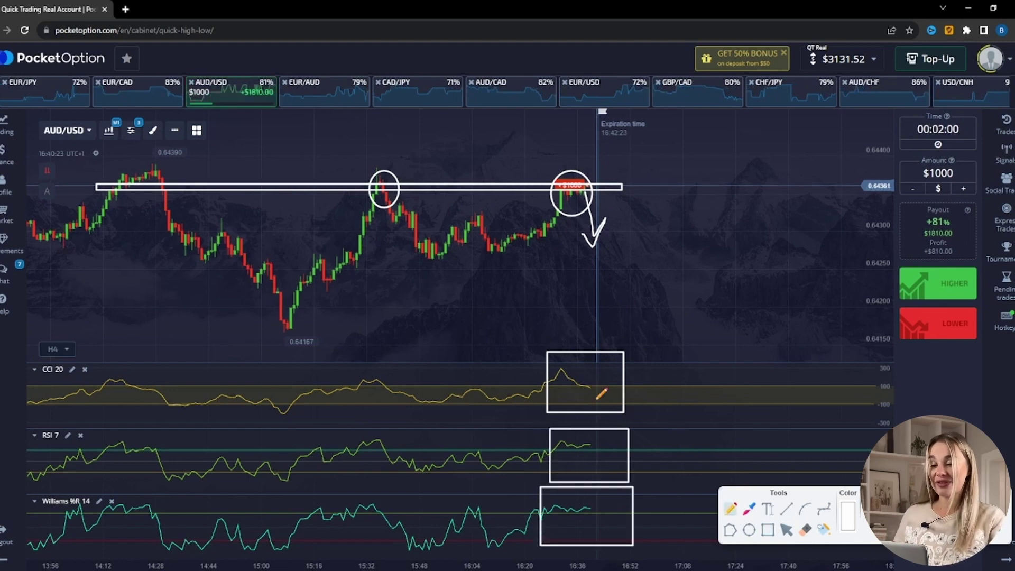
drag(593, 384, 593, 400)
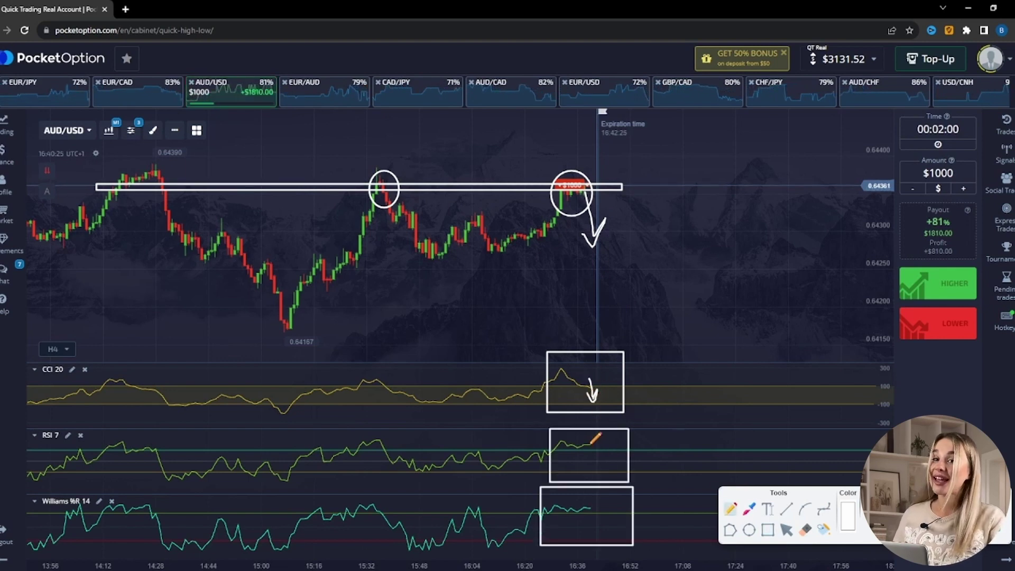
drag(591, 443, 600, 453)
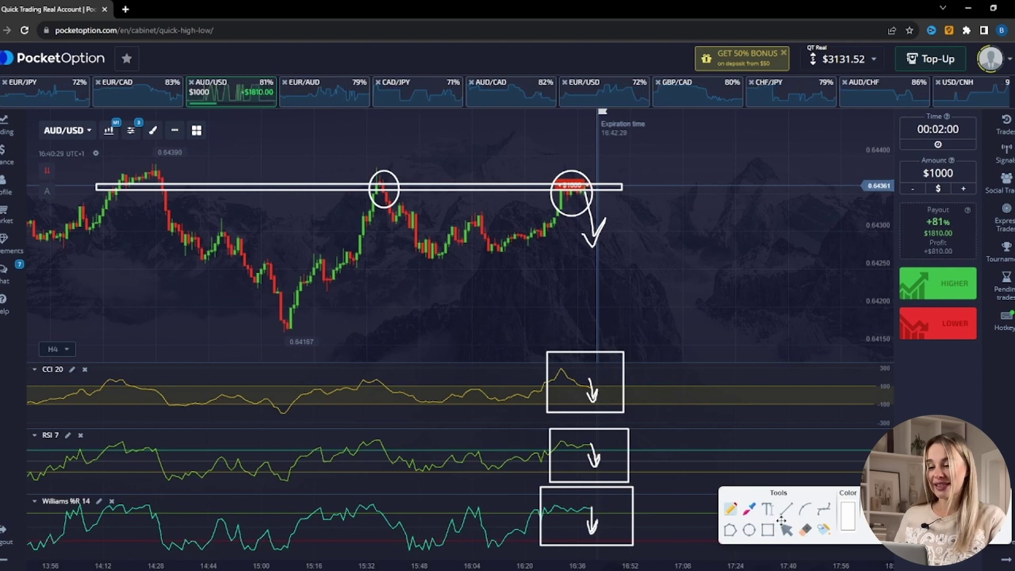
click(824, 529)
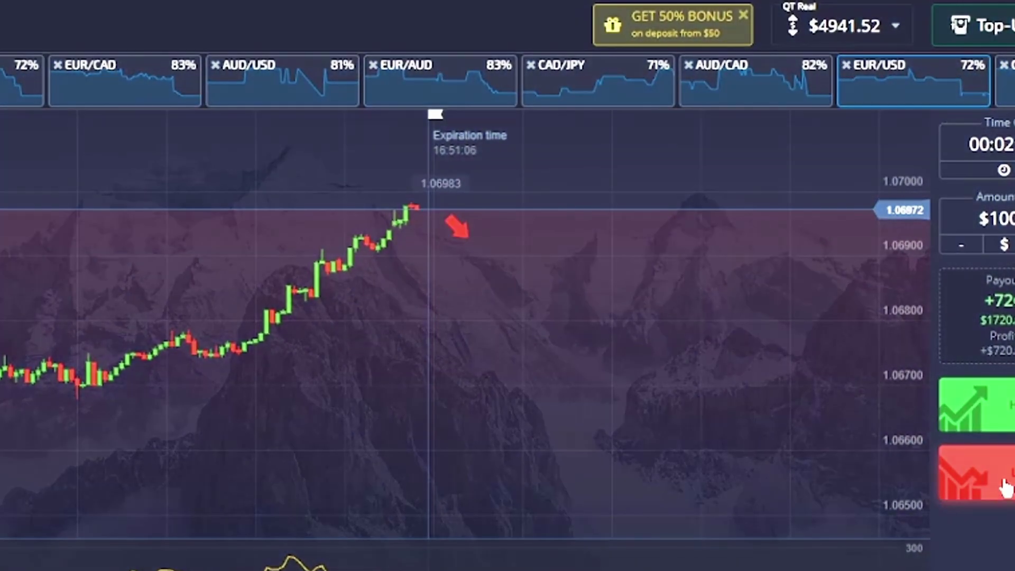
Place a $1000 LOWER EUR/USD trade and box the recent CCI, RSI and Williams %R readings
click(1005, 487)
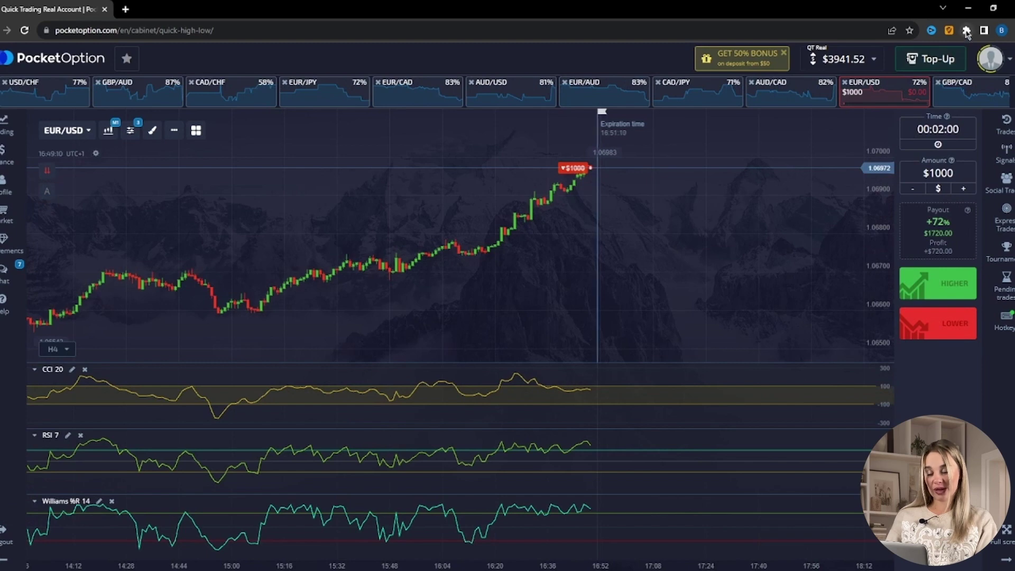
key(alt+shift+d)
mouse_move(903, 82)
mouse_down()
mouse_move(795, 143)
mouse_move(804, 368)
mouse_move(853, 512)
mouse_up()
click(735, 518)
drag(541, 366, 650, 424)
drag(549, 436, 634, 487)
drag(558, 488, 636, 541)
Draw downward arrows inside the CCI and RSI boxes, then clear the drawings
click(699, 498)
drag(603, 395, 593, 401)
drag(597, 448, 600, 466)
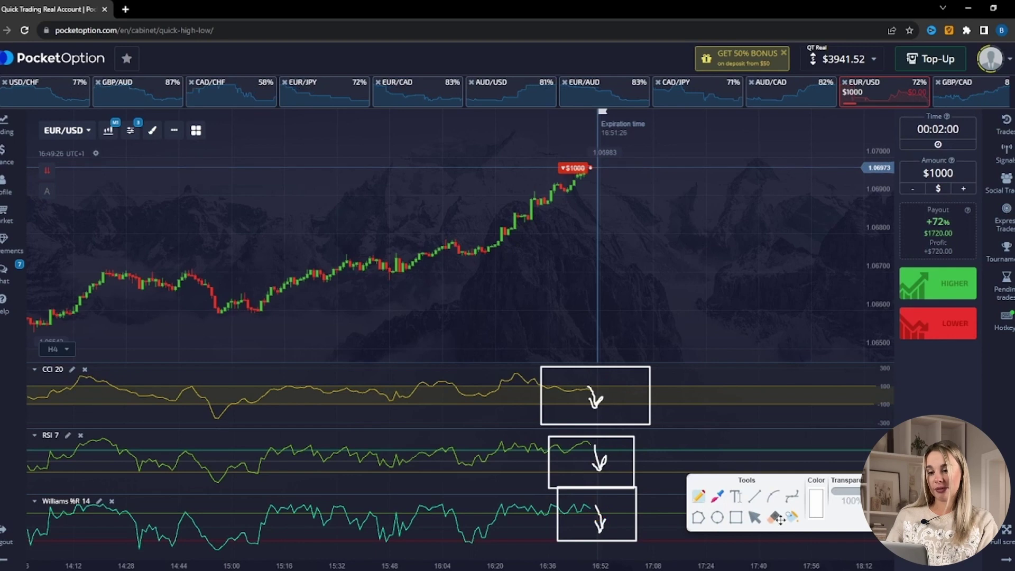
key(Escape)
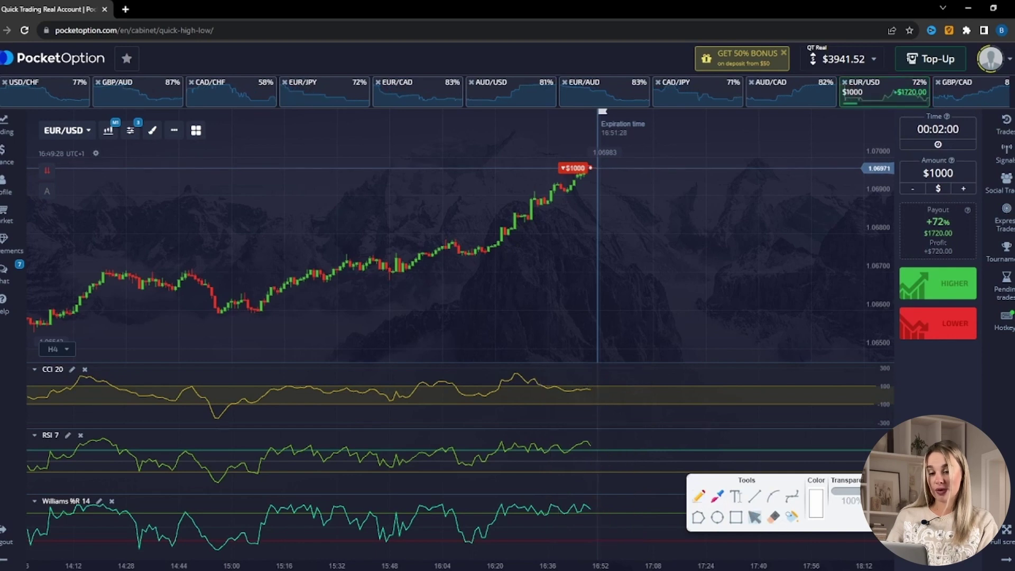